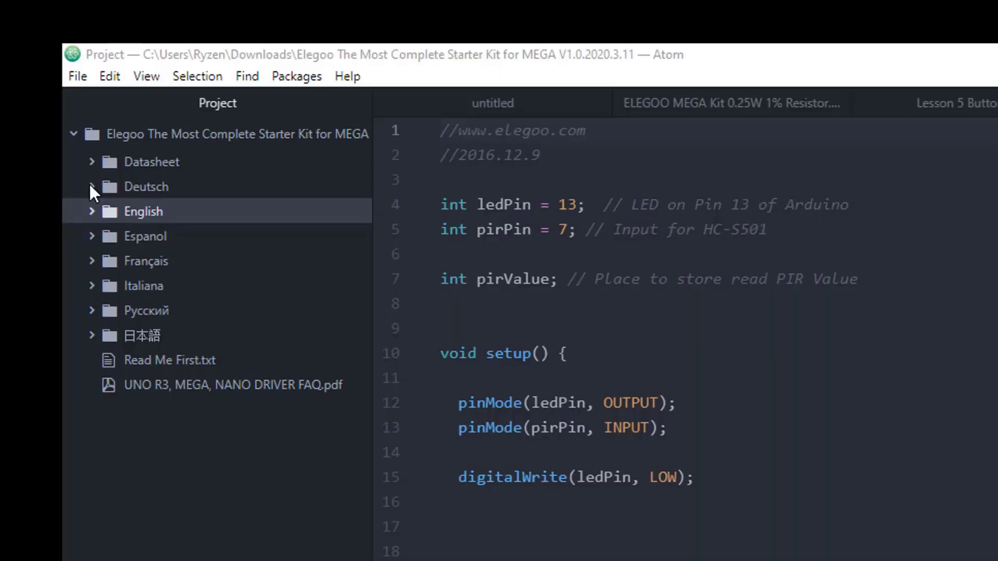
# - Expand the Datasheet folder in Atom's project tree to show its PDFs
pyautogui.click(93, 161)
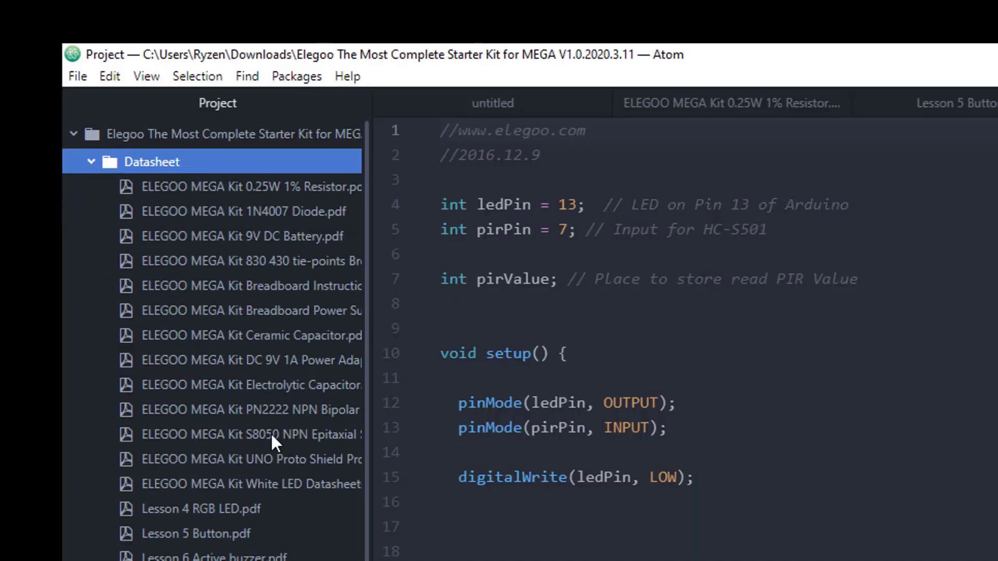
pyautogui.scroll(-5, 272, 438)
pyautogui.scroll(-5, 272, 438)
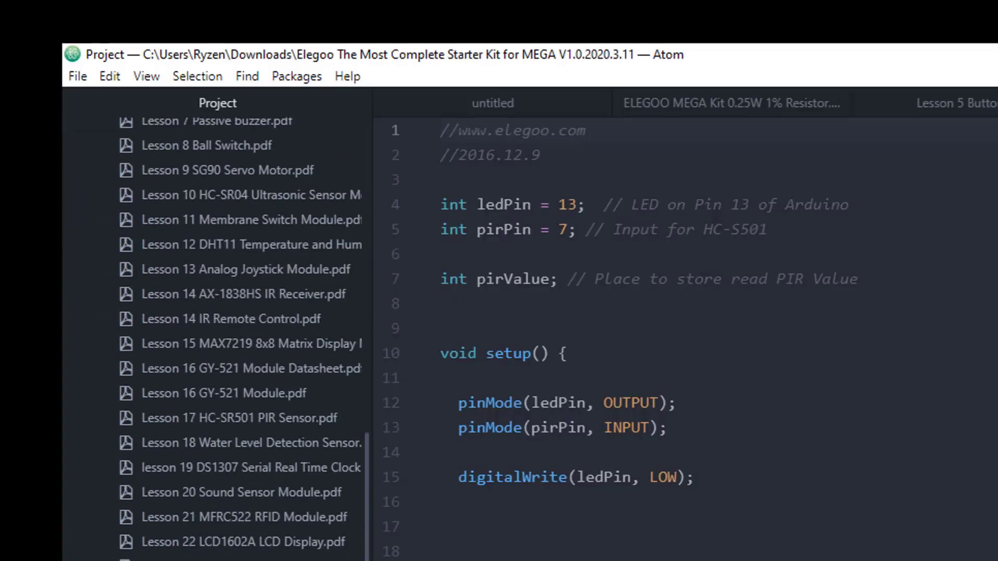
pyautogui.scroll(2, 212, 341)
pyautogui.scroll(5, 212, 341)
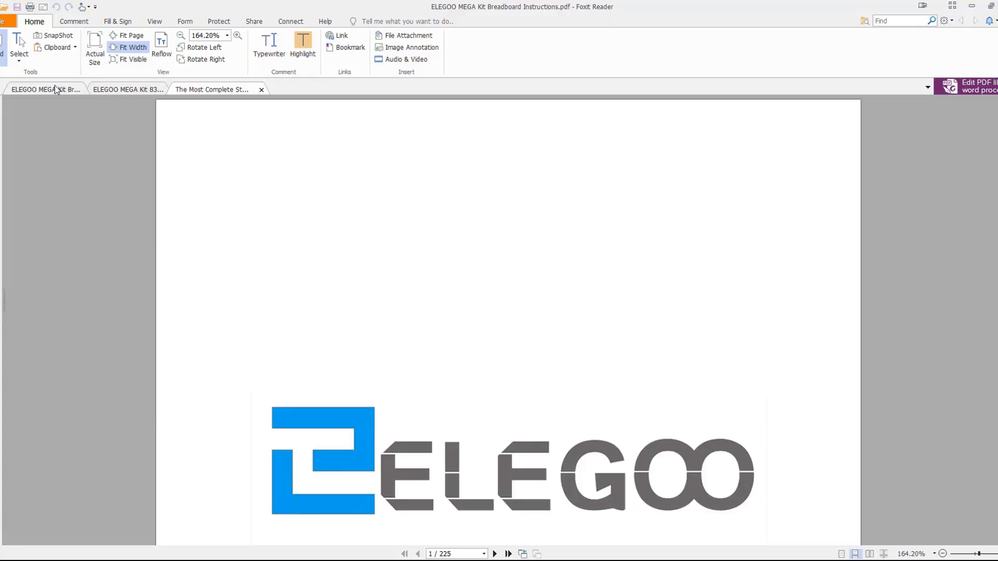
# - View the Breadboard Instructions diagrams, then the 830 tie-points breadboard specifications
pyautogui.click(54, 89)
pyautogui.scroll(-3, 439, 345)
pyautogui.scroll(-2, 440, 345)
pyautogui.scroll(2, 439, 345)
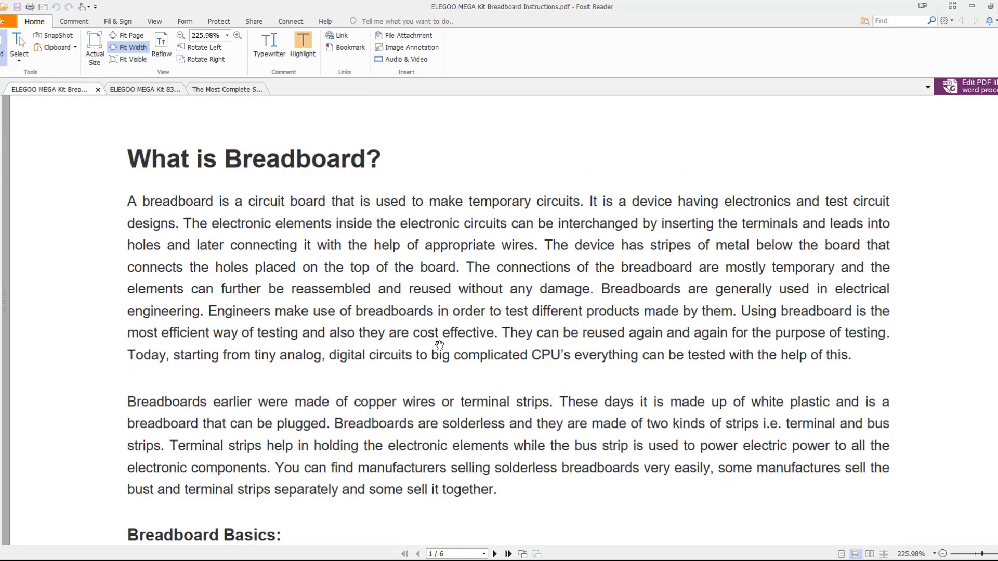
pyautogui.scroll(2, 439, 344)
pyautogui.scroll(-2, 439, 345)
pyautogui.scroll(-3, 457, 350)
pyautogui.scroll(-3, 463, 357)
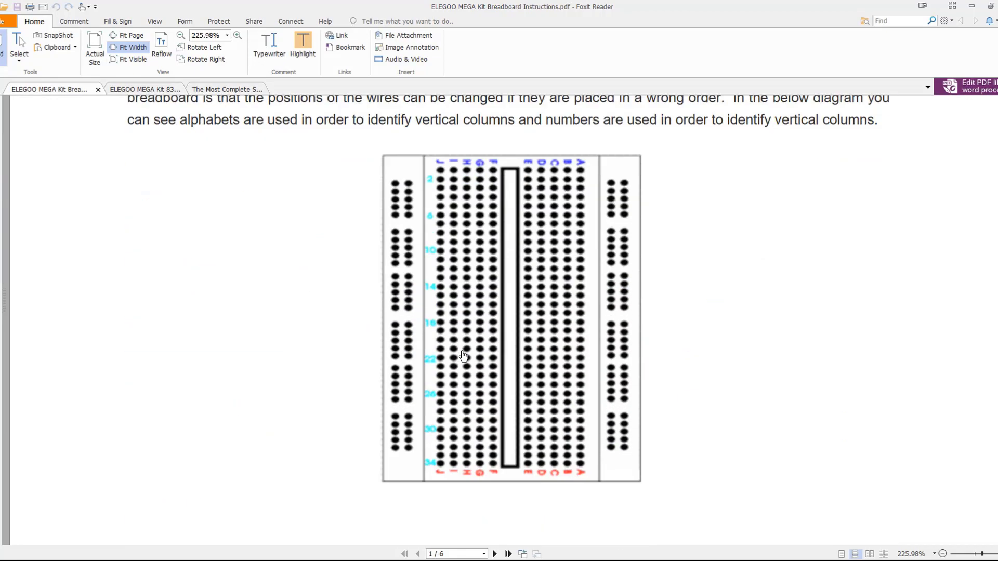
pyautogui.scroll(-3, 462, 356)
pyautogui.scroll(-3, 457, 354)
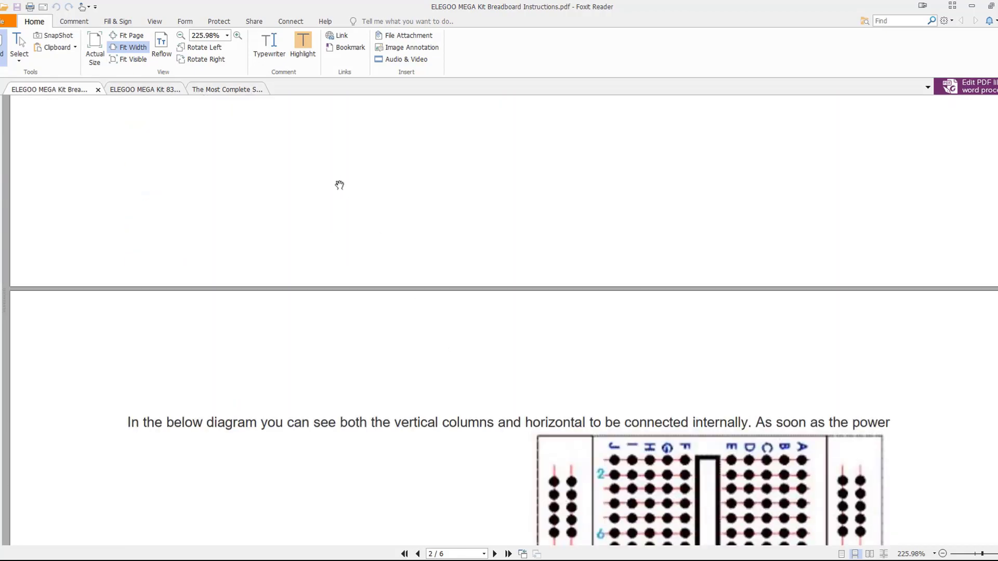
pyautogui.click(153, 89)
pyautogui.scroll(-3, 379, 251)
pyautogui.scroll(-3, 459, 303)
pyautogui.scroll(-3, 459, 303)
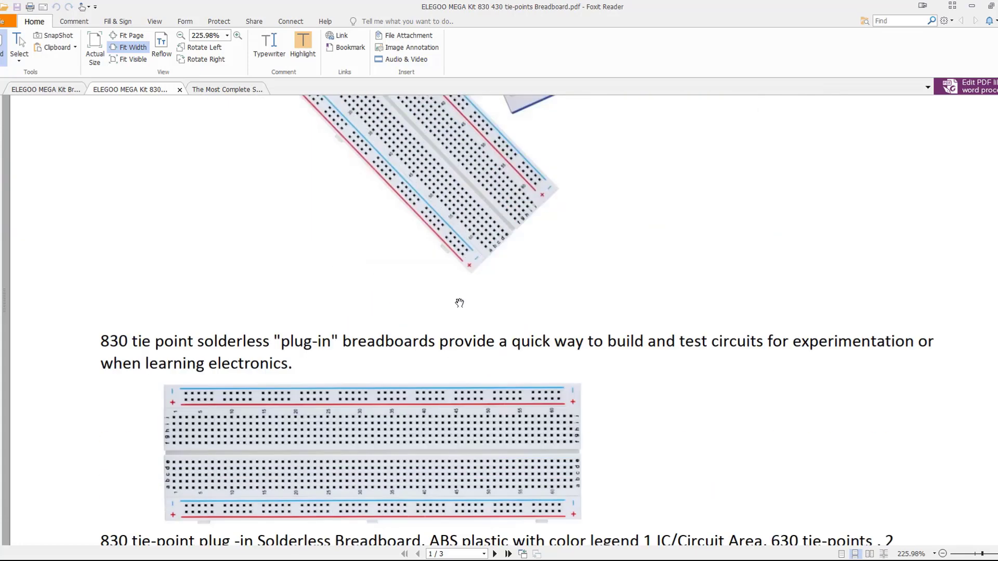
pyautogui.scroll(-3, 460, 303)
pyautogui.scroll(-3, 499, 312)
pyautogui.scroll(-3, 535, 327)
pyautogui.scroll(-3, 557, 360)
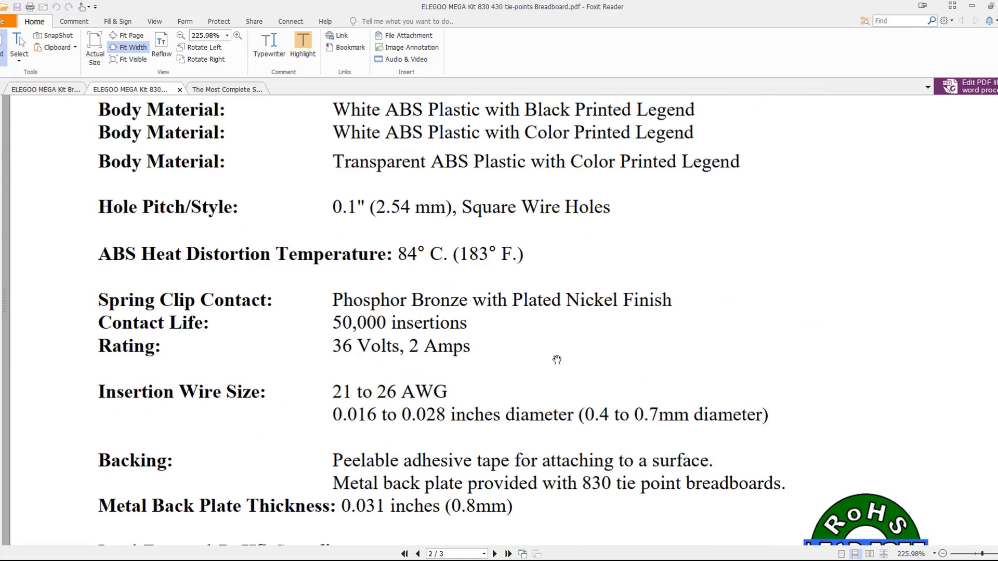